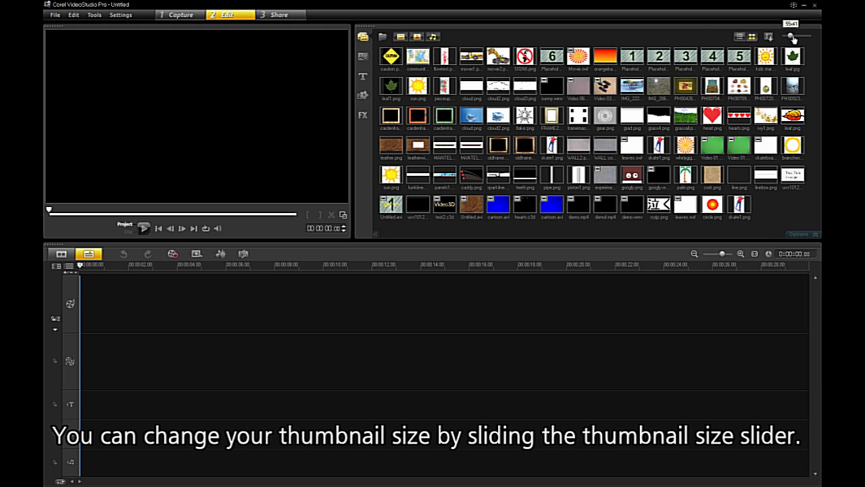
- Shrink library thumbnails to 47x35, restore 55x41, and toggle between list and thumbnail views
left_click_drag(793, 39, 788, 40)
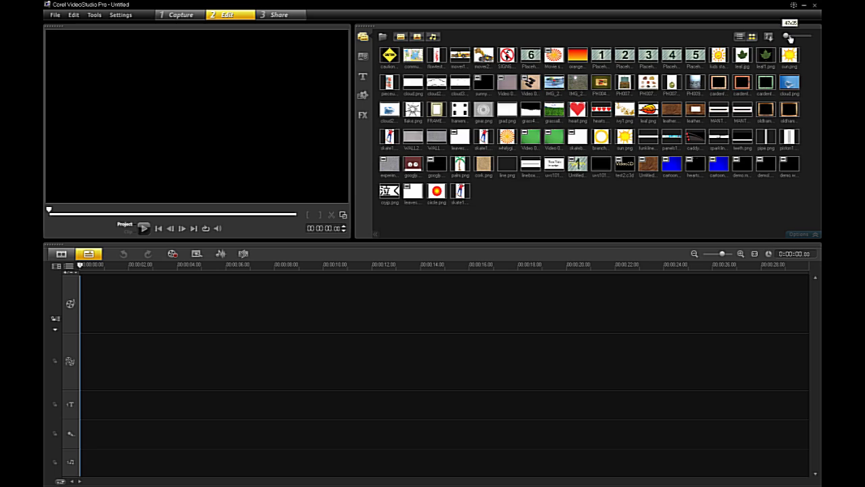
left_click_drag(788, 39, 794, 38)
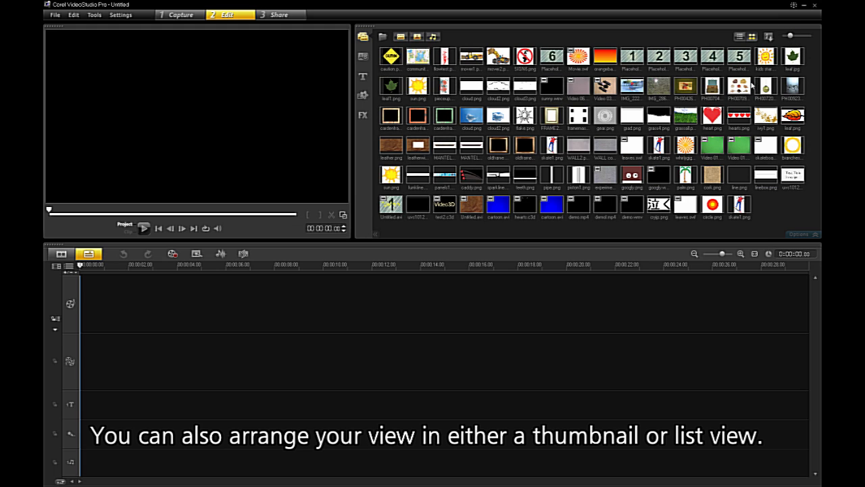
left_click(742, 36)
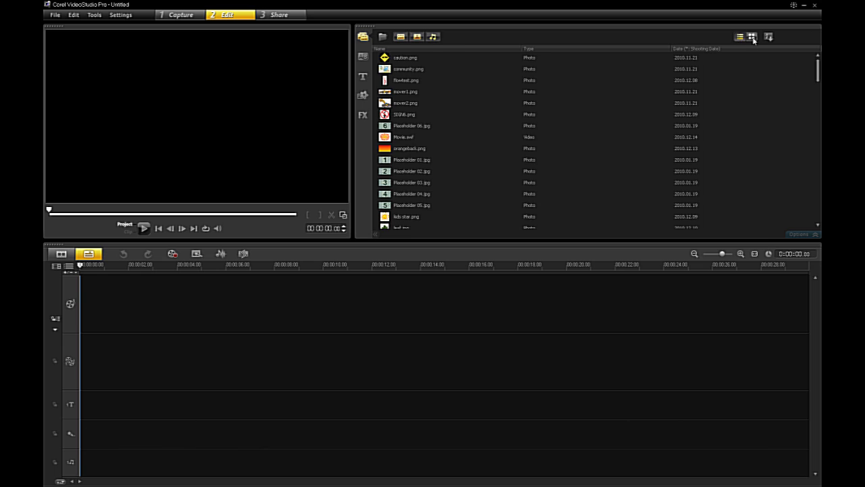
left_click(751, 37)
left_click(744, 38)
left_click(752, 38)
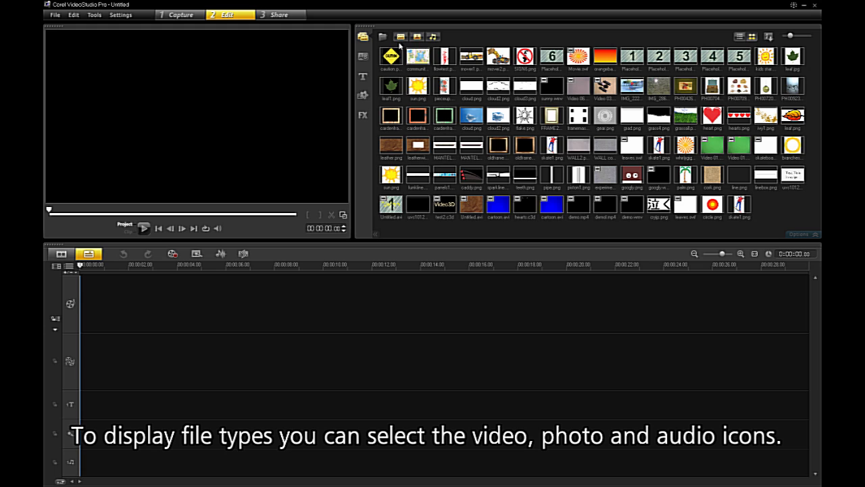
- Turn videos and photos off and back on in the library, then hide audio files
left_click(401, 37)
left_click(401, 38)
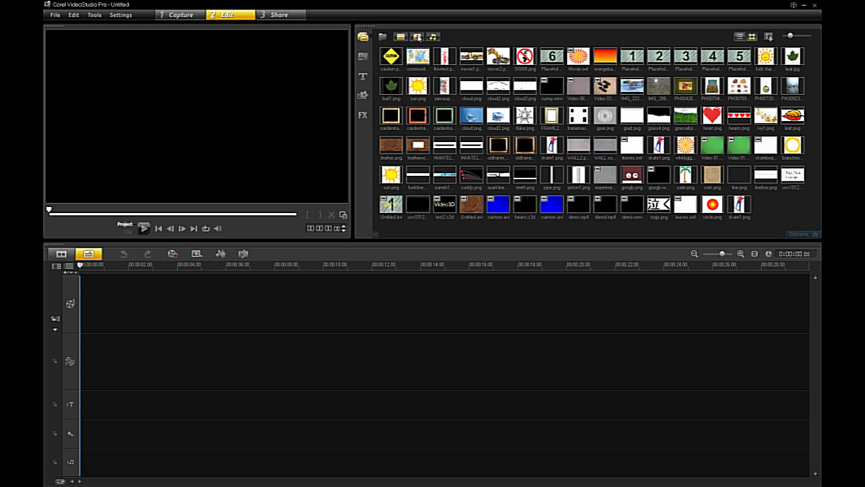
left_click(417, 36)
left_click(417, 36)
left_click(435, 37)
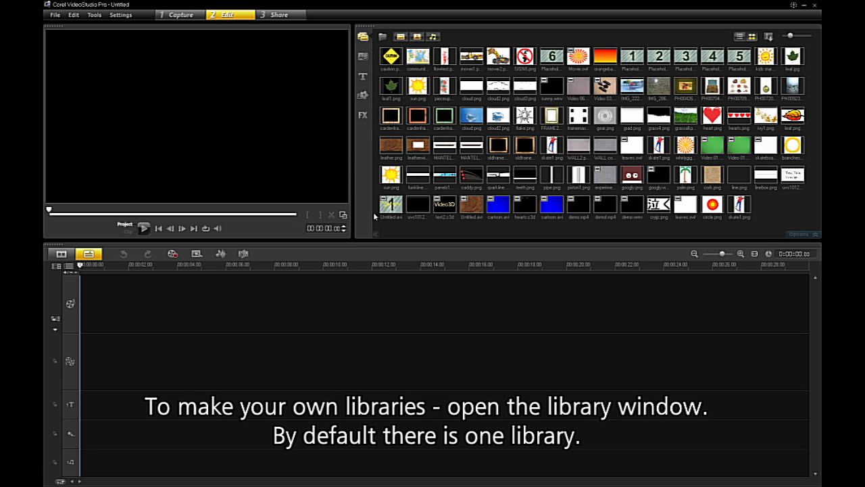
- Create a library named Test and add V07, I18 and tape1 from the Samples and Miami libraries
left_click(377, 234)
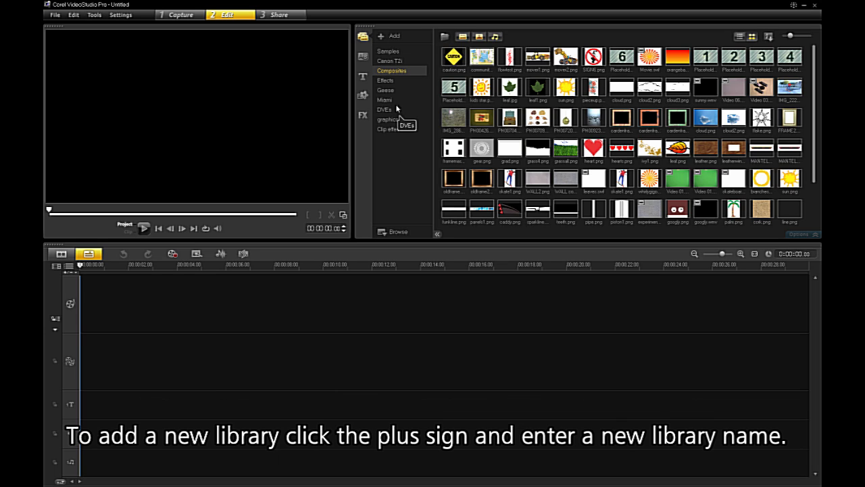
left_click(387, 37)
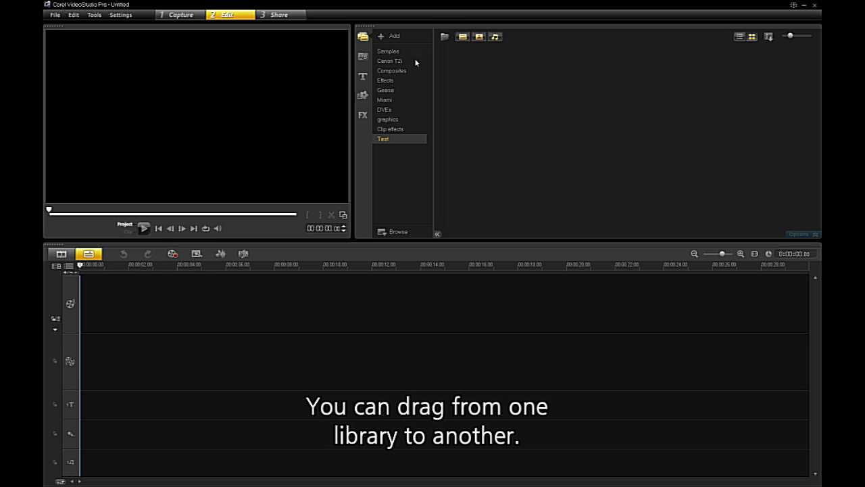
left_click(388, 52)
left_click_drag(490, 93, 382, 139)
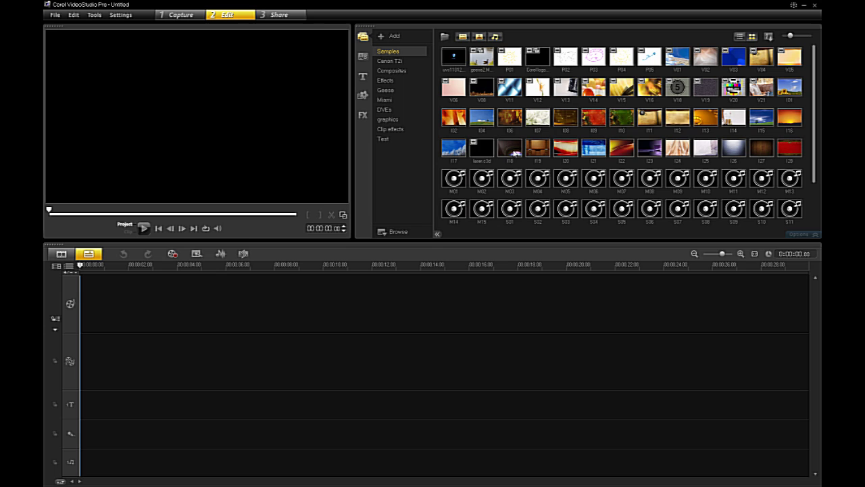
left_click_drag(515, 153, 386, 139)
left_click(392, 100)
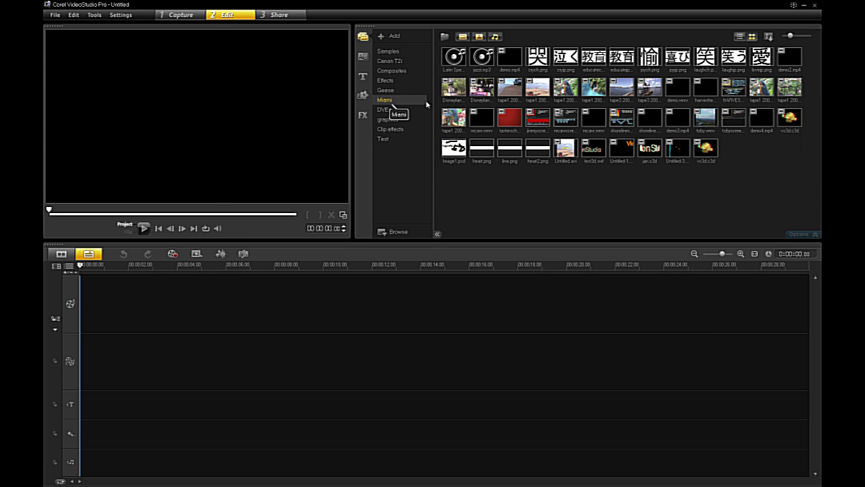
left_click_drag(509, 89, 383, 140)
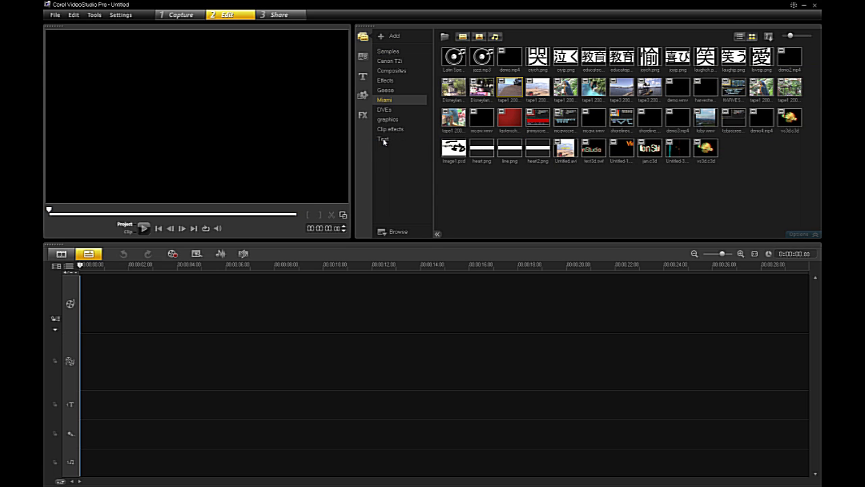
left_click(383, 140)
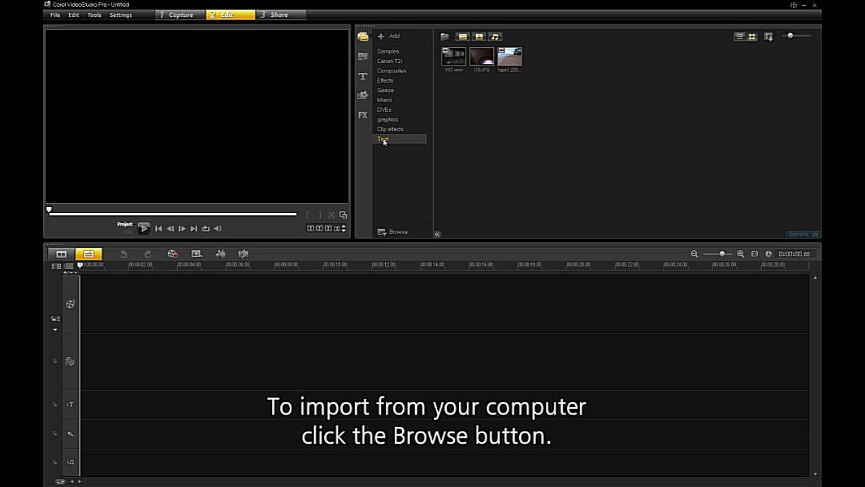
- Import CITY0000.JPG and CITY0012.JPG from the Taipei 101 Timelapse folder into Test
left_click(392, 232)
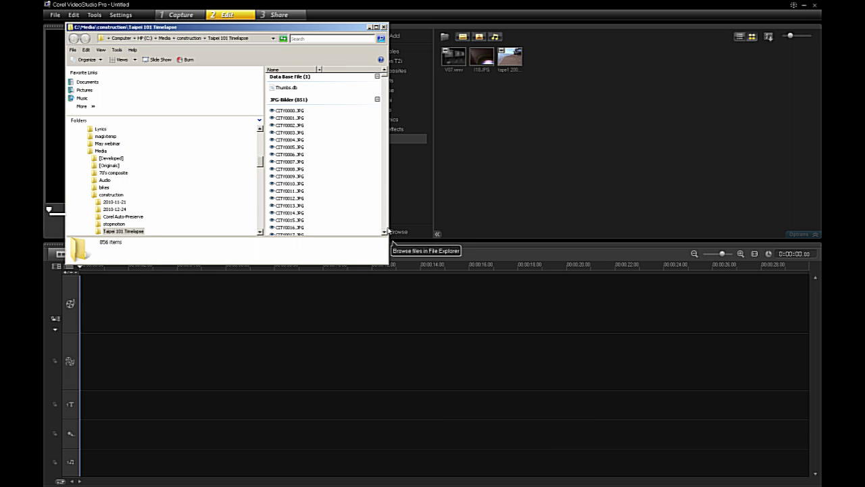
left_click_drag(292, 112, 487, 123)
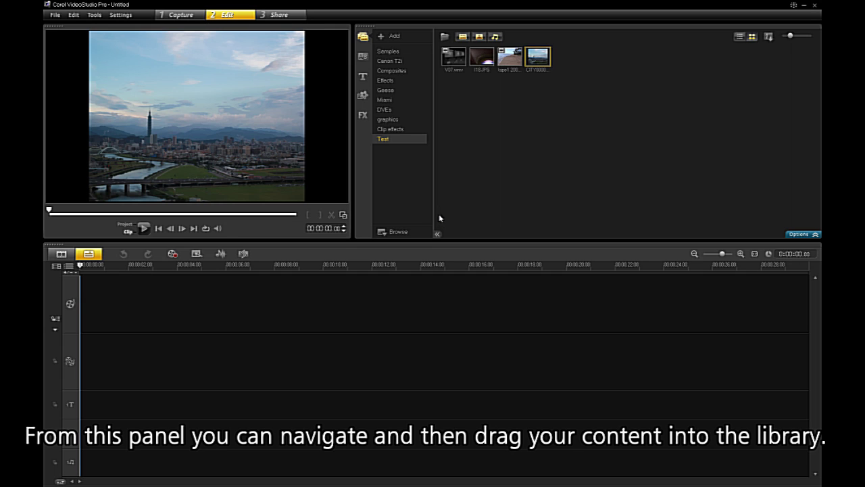
left_click(397, 232)
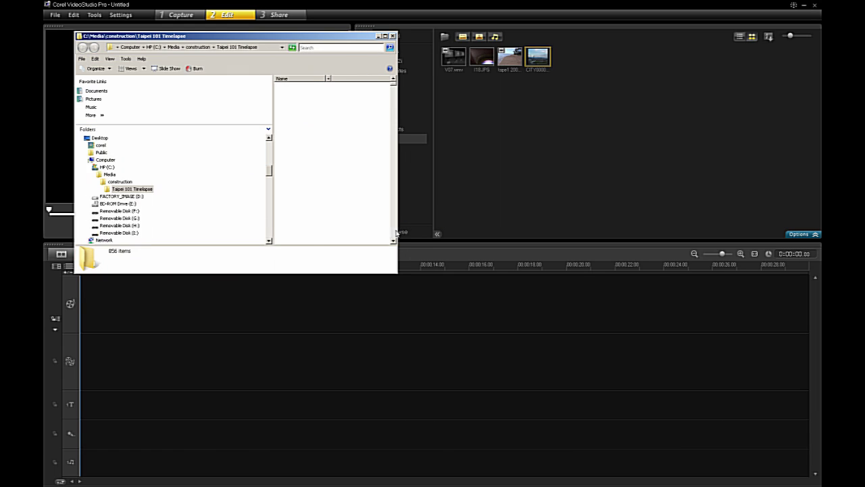
left_click(297, 200)
left_click_drag(293, 210, 527, 164)
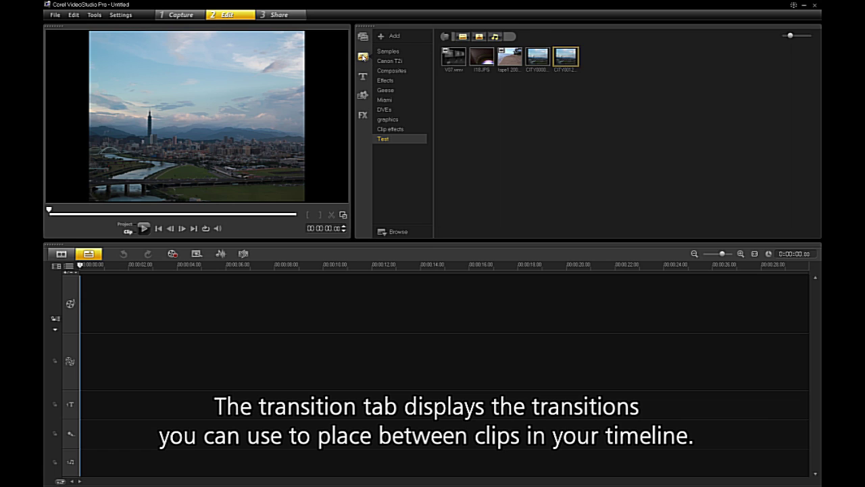
- Show the transitions in the All category and preview the Box transition
left_click(364, 58)
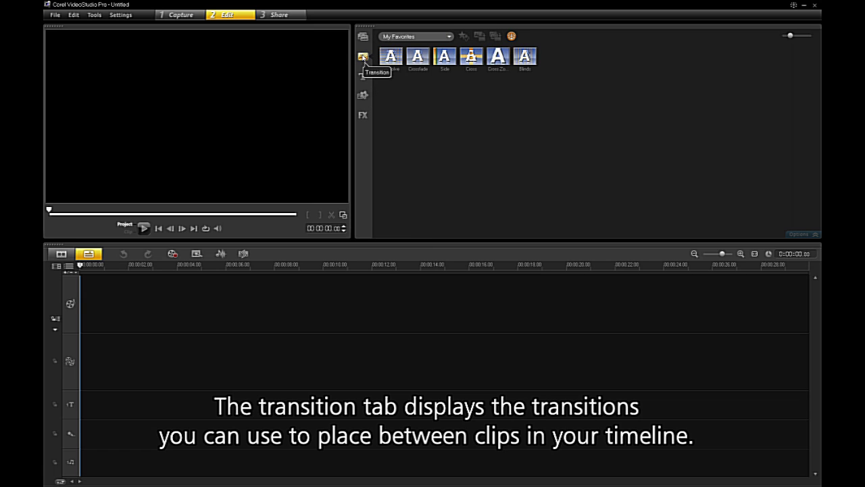
left_click(416, 36)
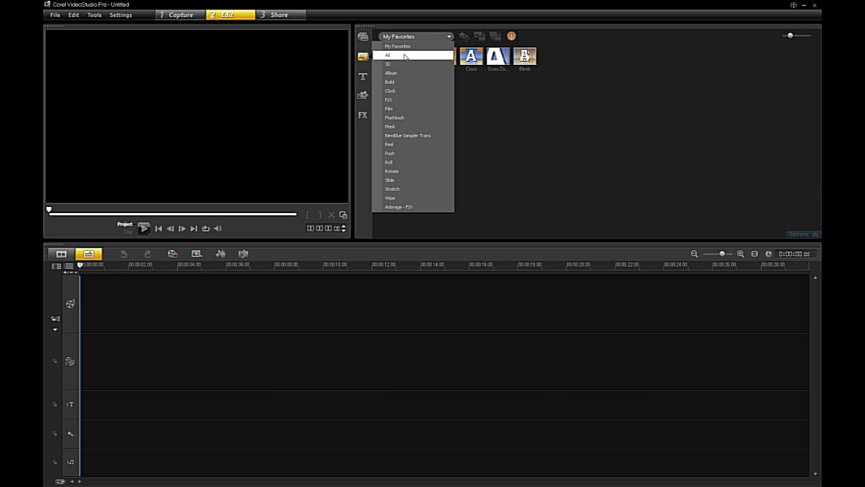
left_click(404, 59)
left_click(497, 85)
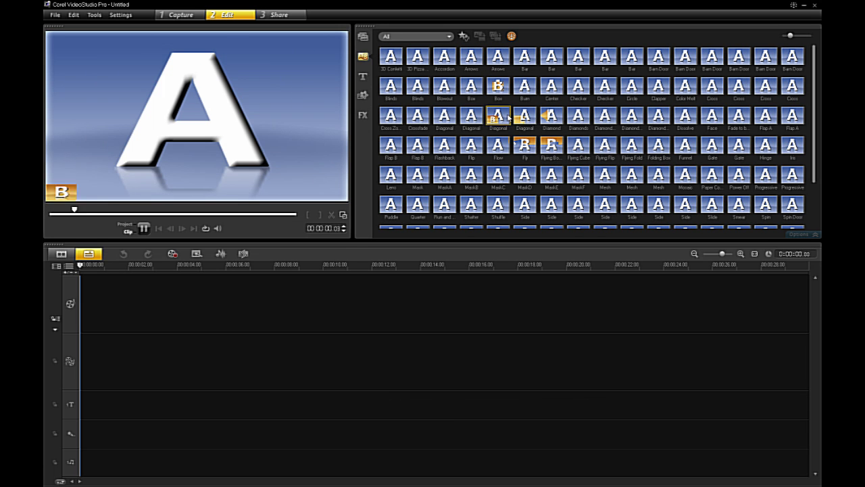
left_click(506, 137)
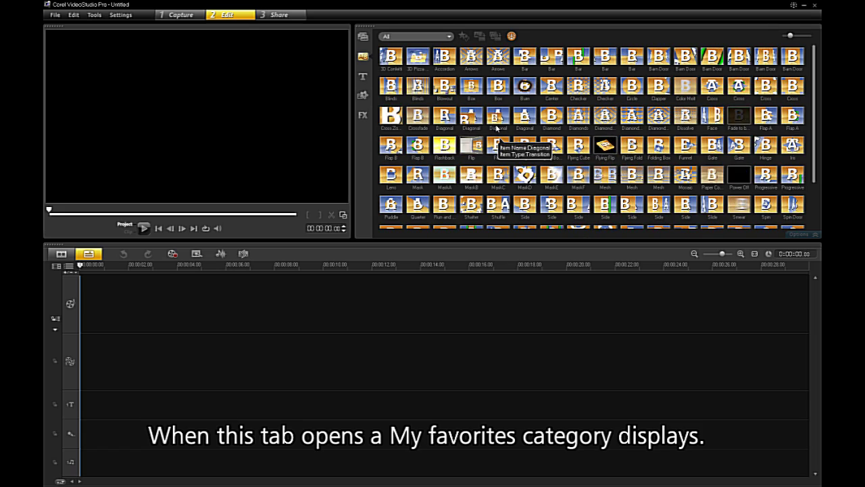
left_click(445, 36)
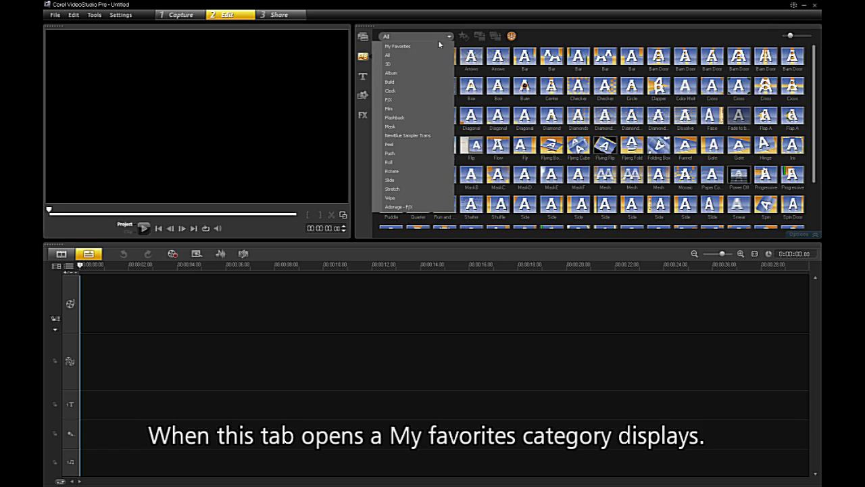
left_click(404, 45)
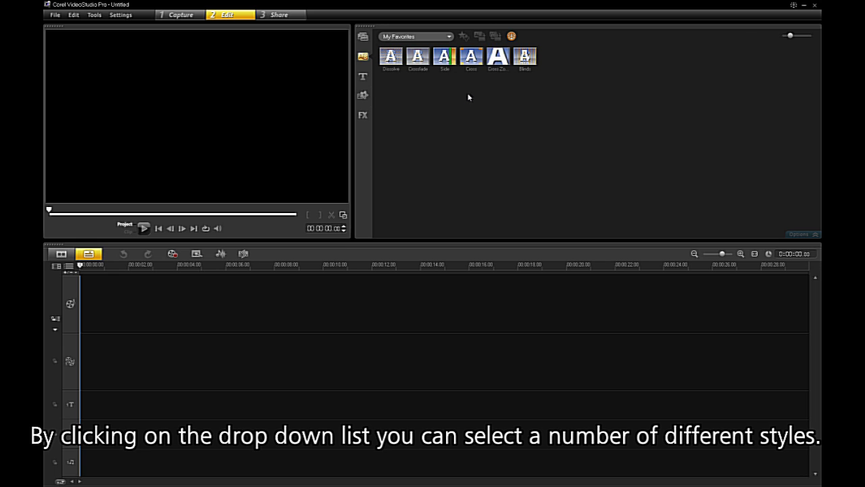
left_click(425, 35)
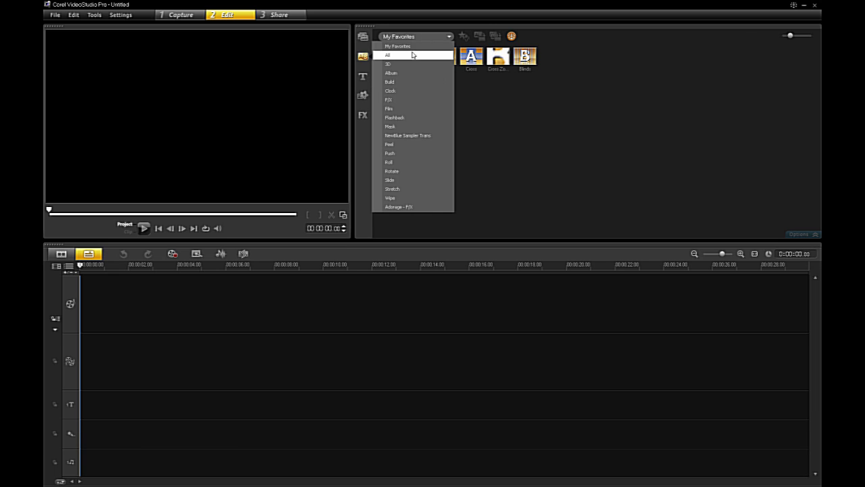
left_click(413, 54)
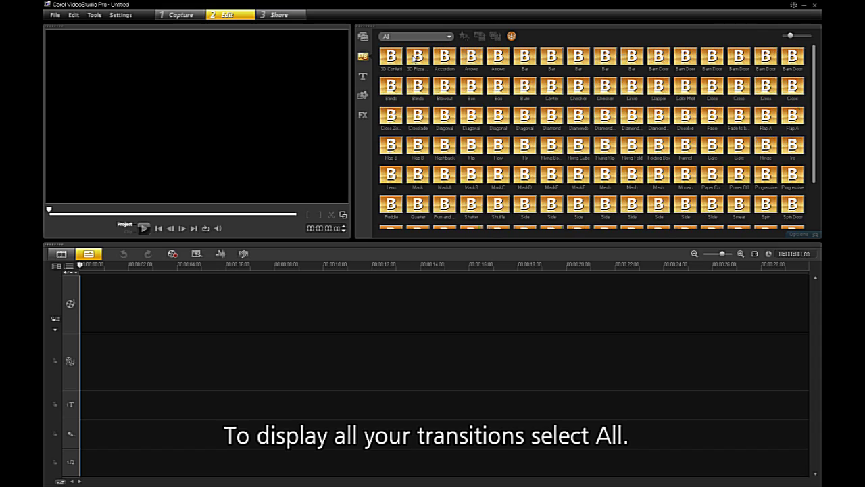
left_click(426, 37)
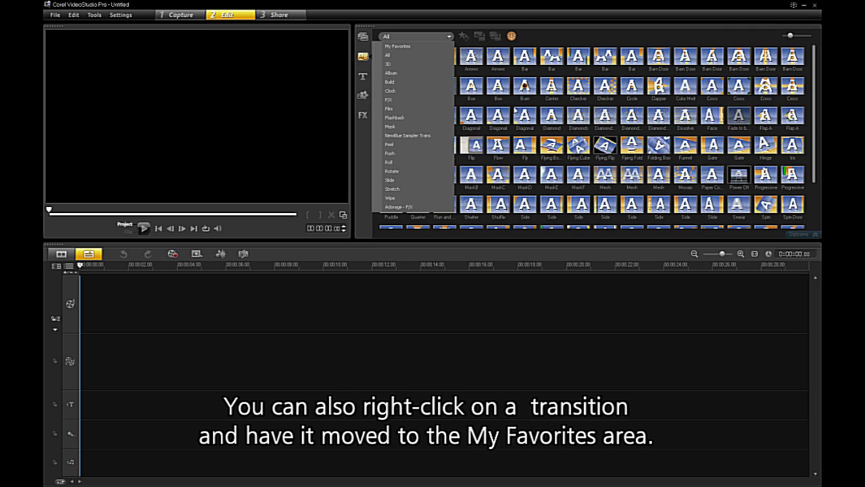
left_click(387, 55)
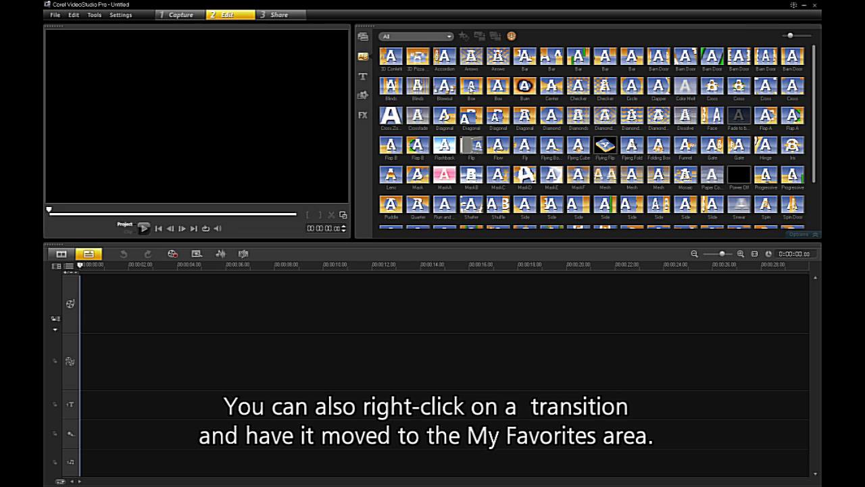
- Add Box and Diagonal to My Favorites and display the My Favorites group
right_click(471, 86)
left_click(508, 114)
right_click(507, 114)
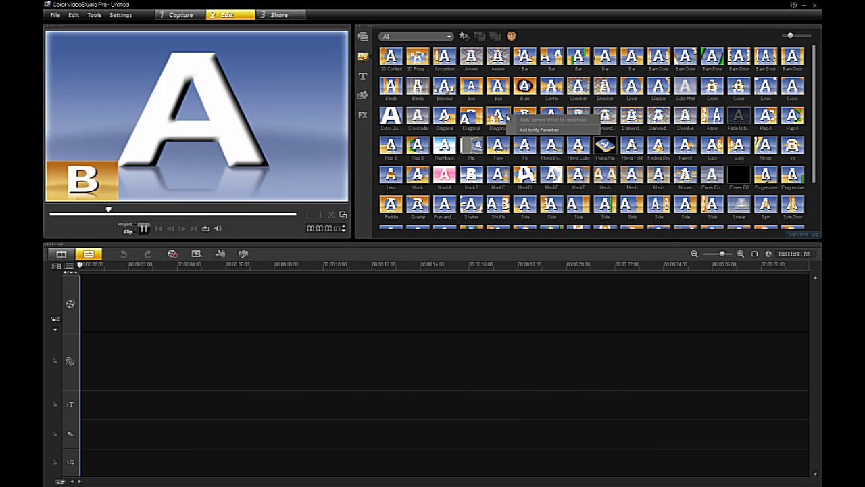
left_click(526, 129)
left_click(448, 36)
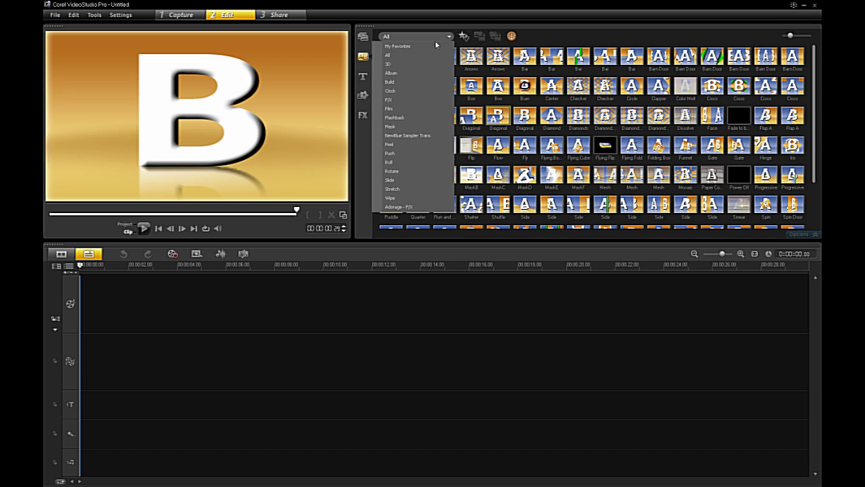
left_click(433, 48)
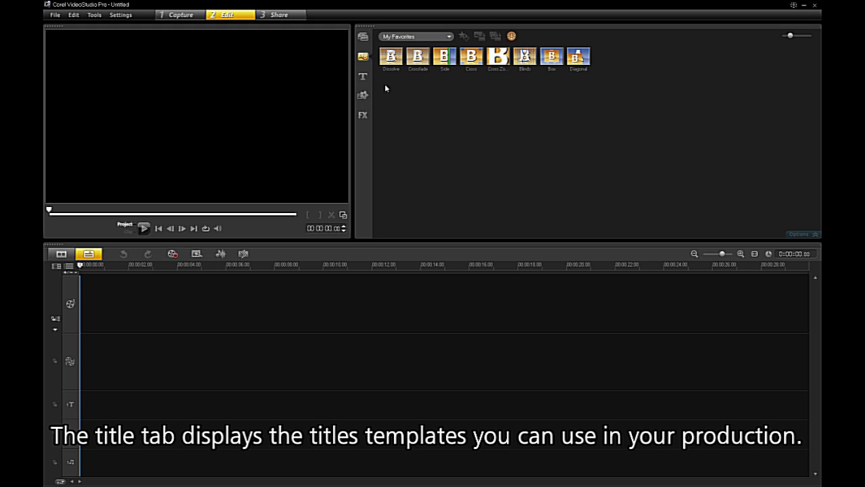
- Switch to the title templates and choose the Title category from the gallery list
left_click(363, 77)
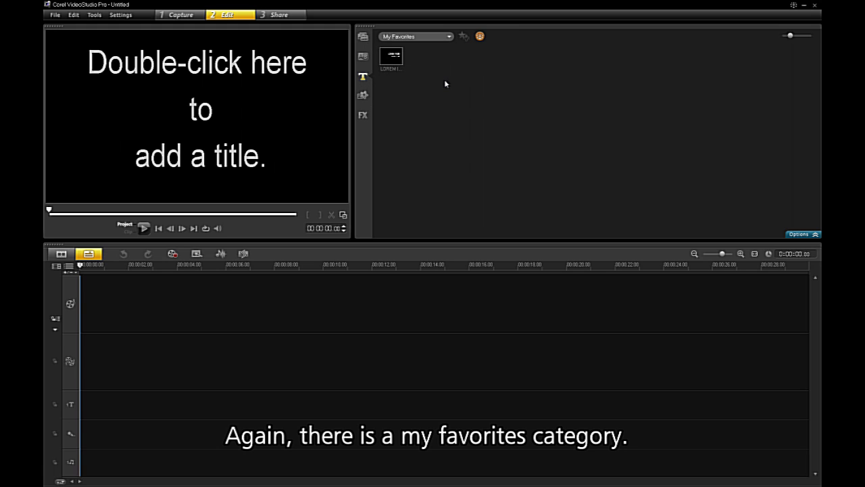
left_click(426, 35)
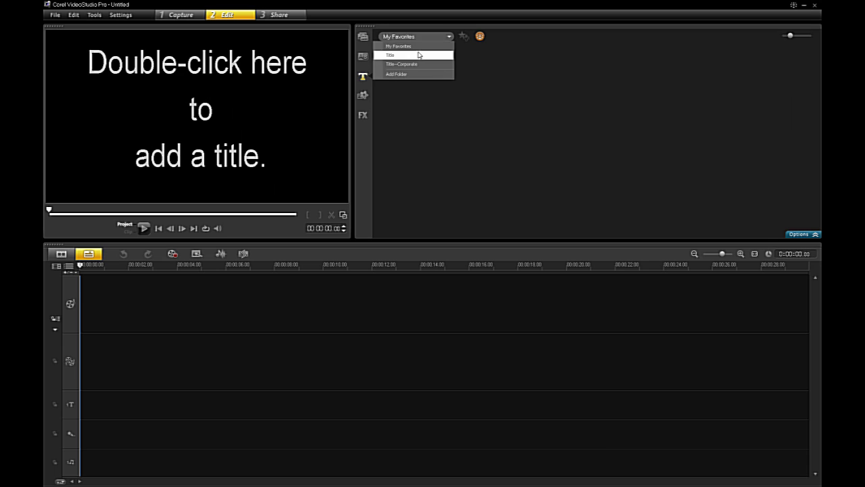
left_click(416, 53)
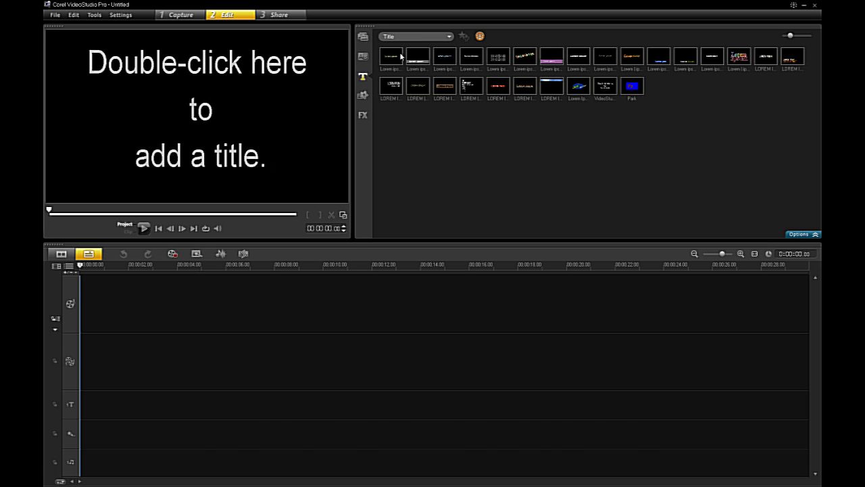
- In the Graphic library, view the Object, Frame and finally Flash Animation categories
left_click(362, 95)
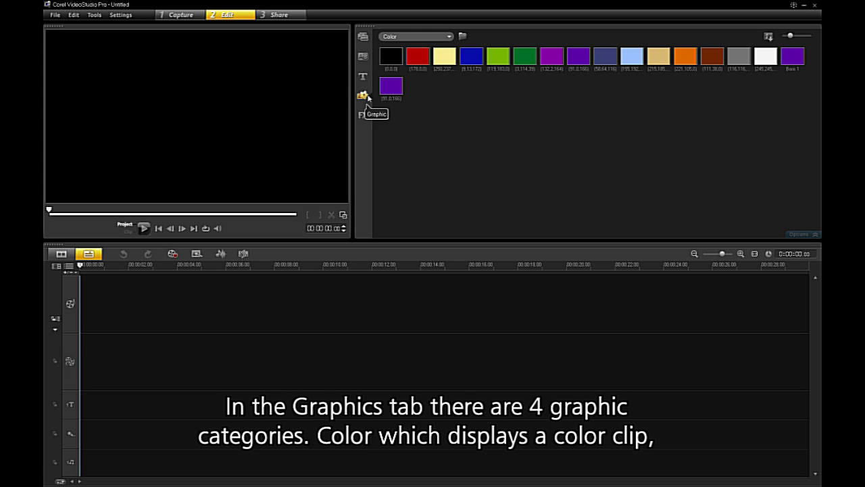
left_click(423, 37)
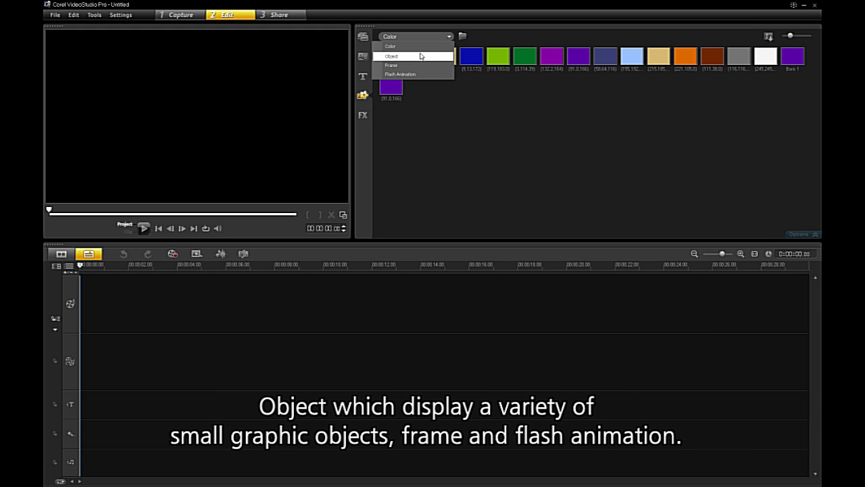
left_click(421, 56)
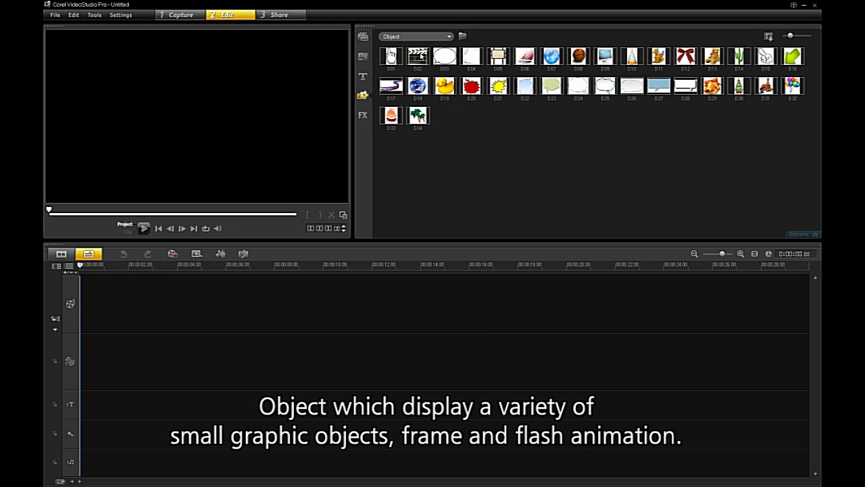
left_click(412, 37)
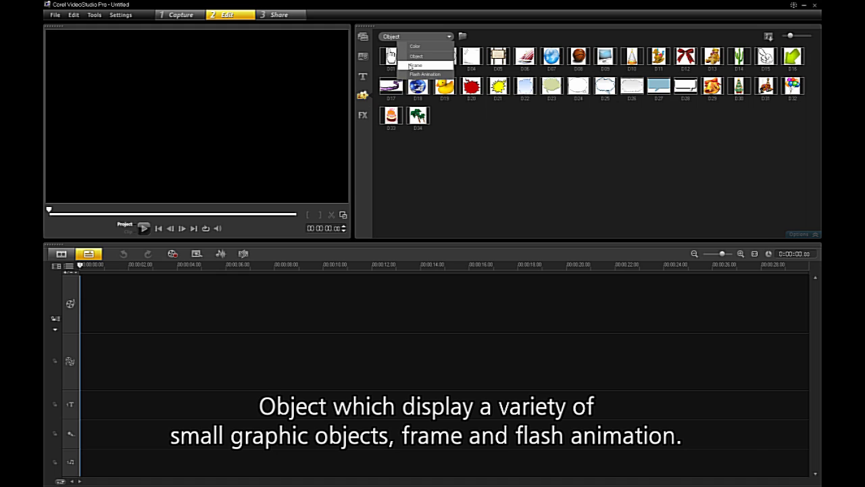
left_click(411, 67)
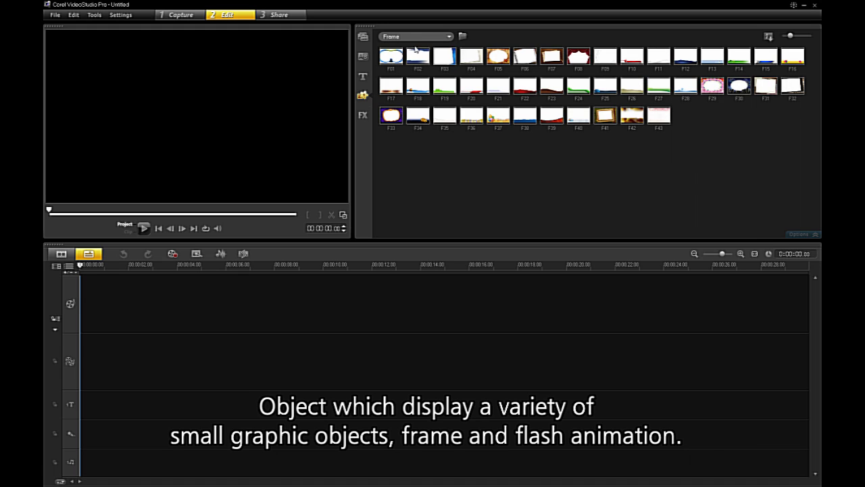
left_click(417, 39)
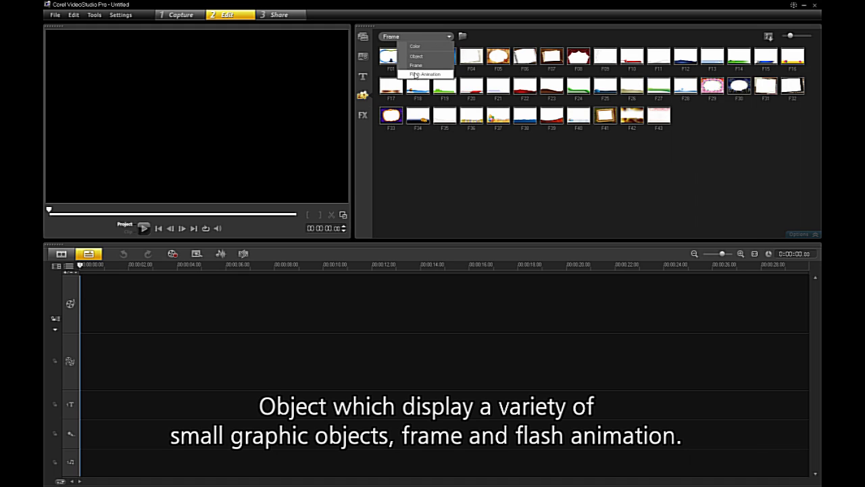
left_click(415, 75)
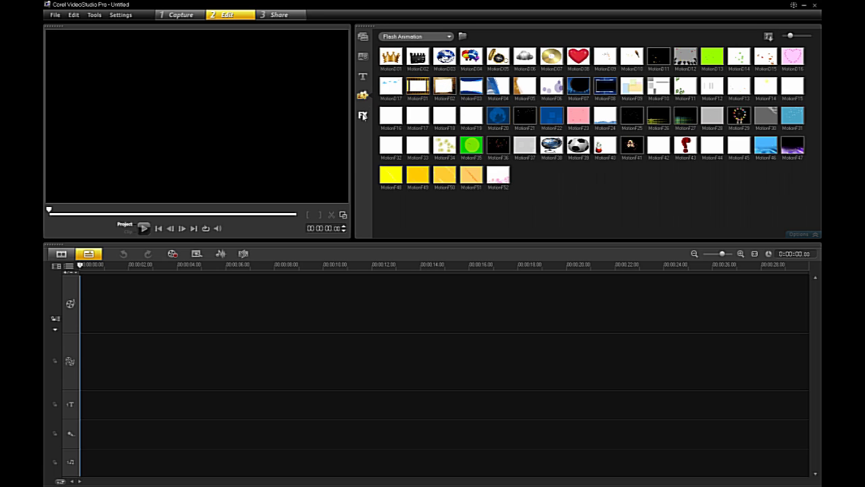
- Show the FX video filters and preview FX Ripple, then FX Swirl
left_click(362, 116)
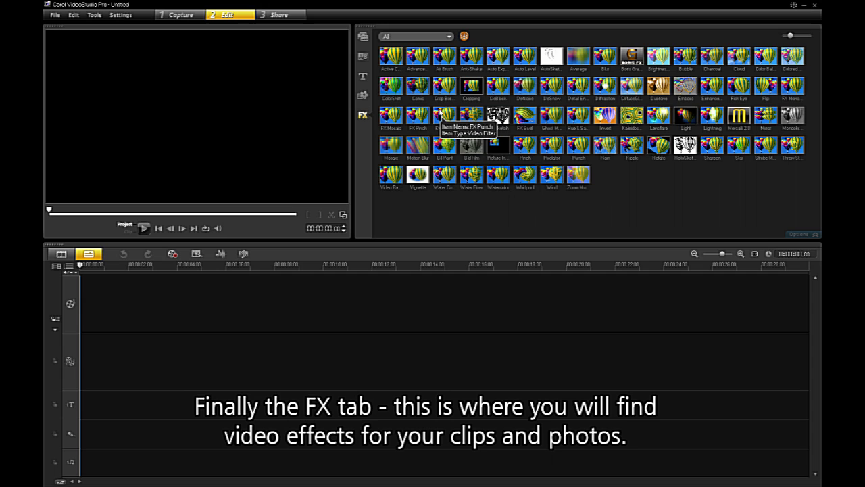
left_click(476, 116)
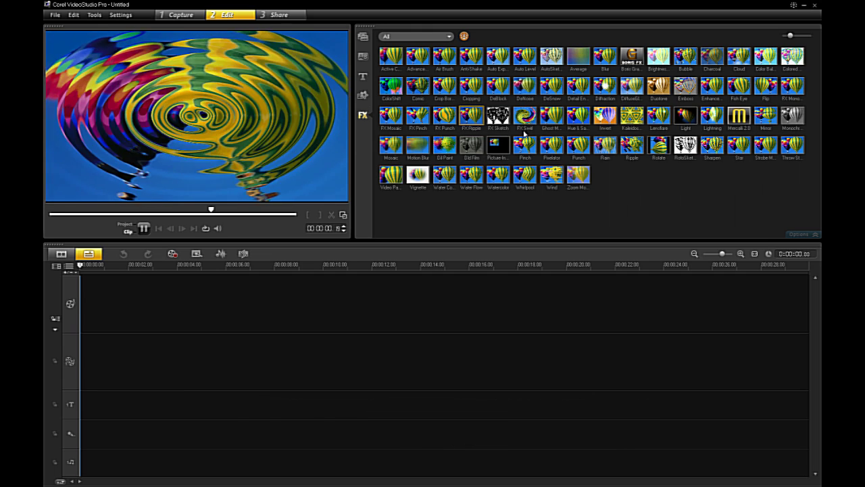
left_click(525, 128)
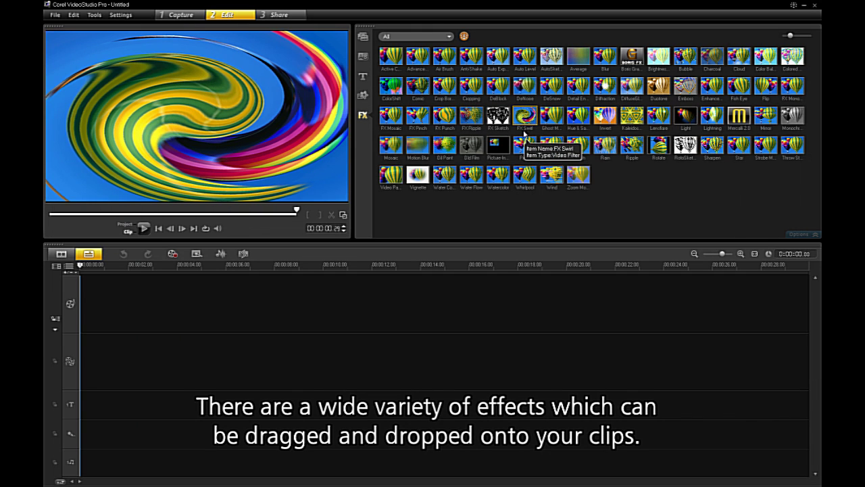